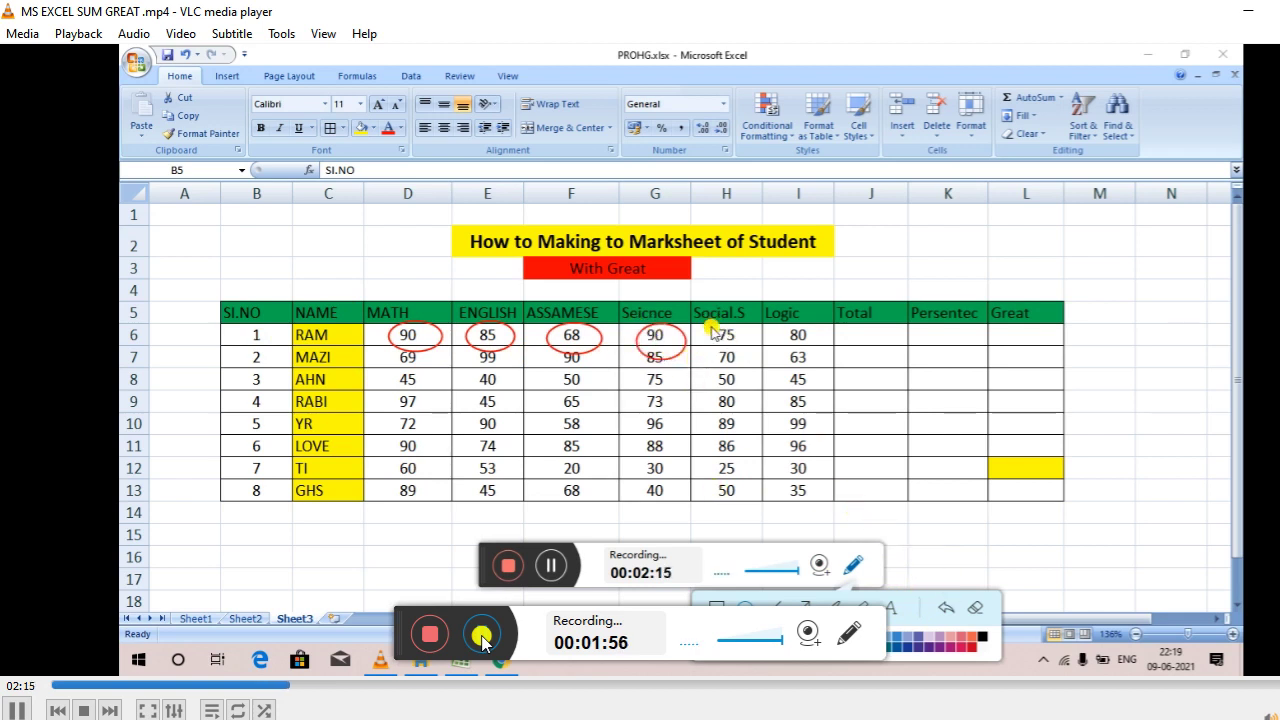
- Skip the tutorial video ahead to the Persentec formulas =J6/6 and =J7/6
left_click(303, 686)
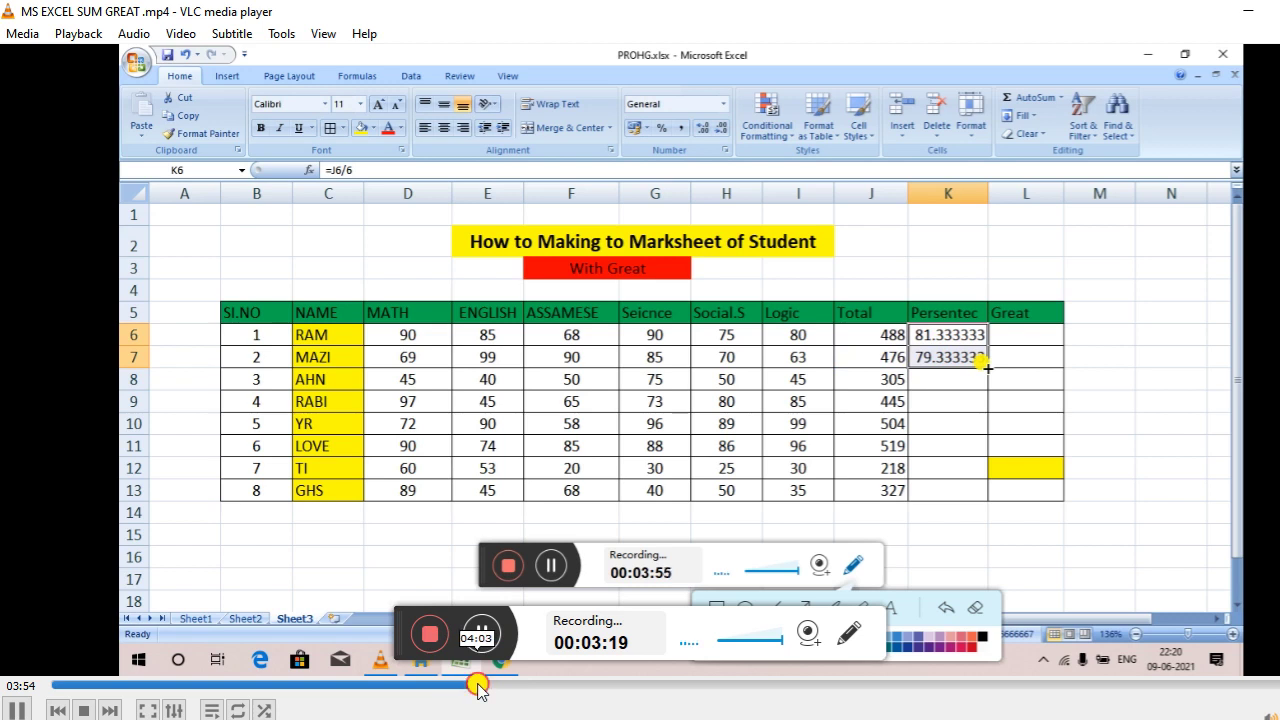
- Jump the video forward to where the Persentec column is filled in
left_click(478, 686)
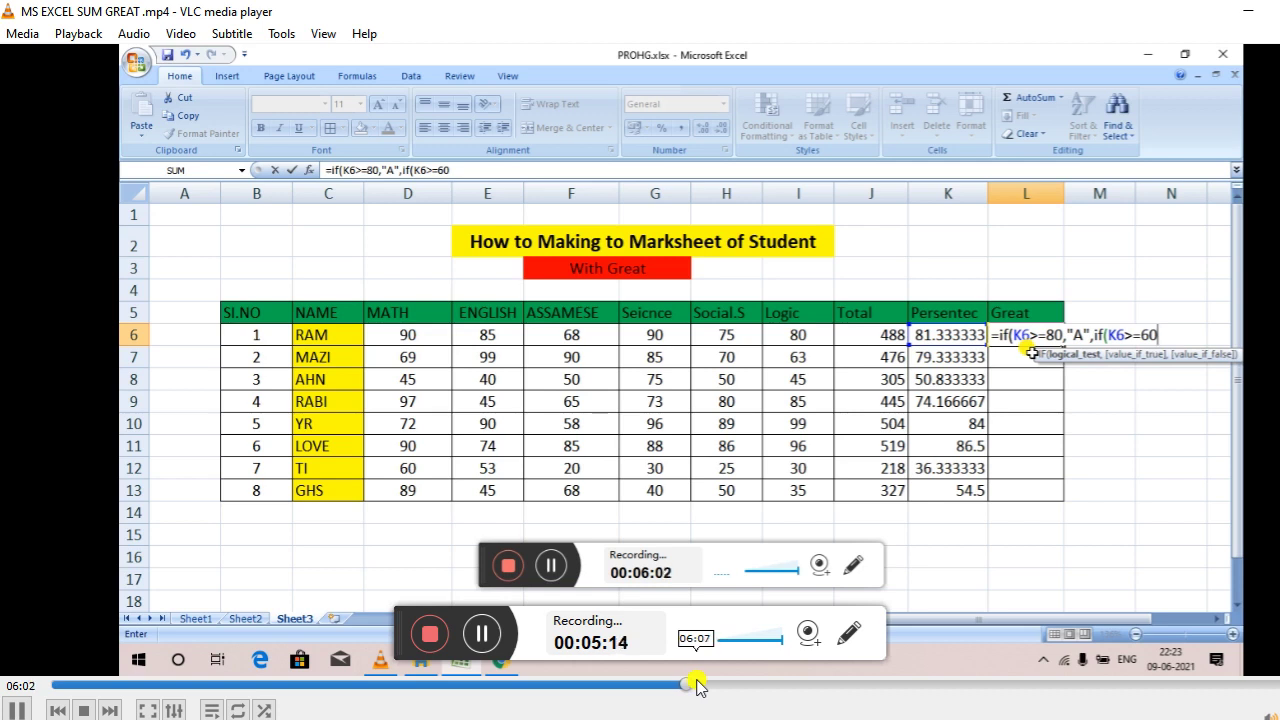
- Move the tutorial video forward through the nested IF grade formula demonstration
left_click(701, 686)
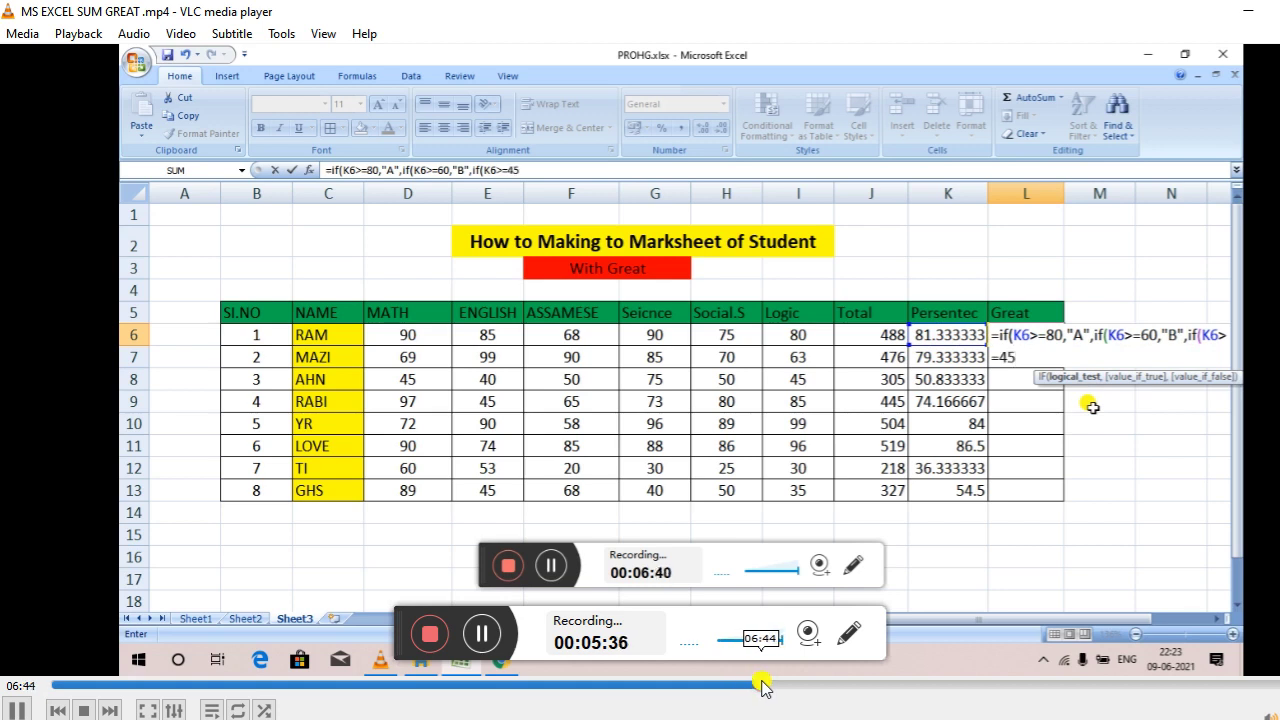
left_click_drag(762, 686, 770, 686)
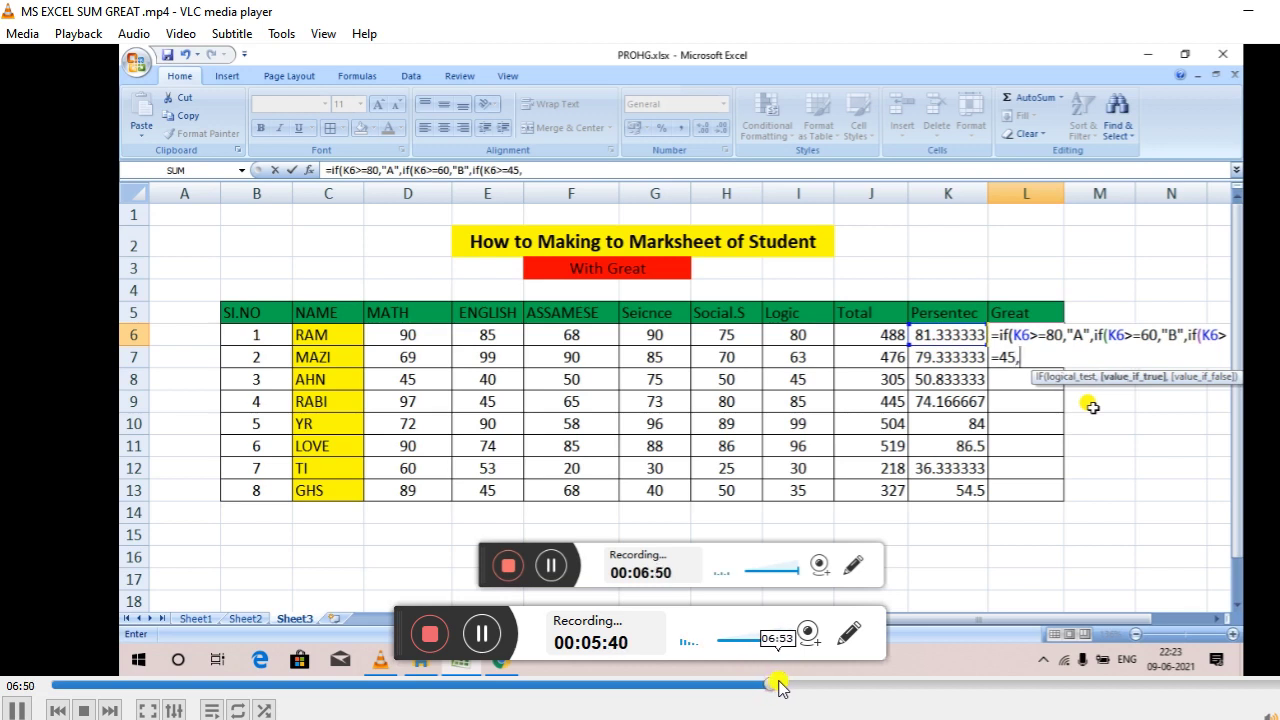
left_click(781, 686)
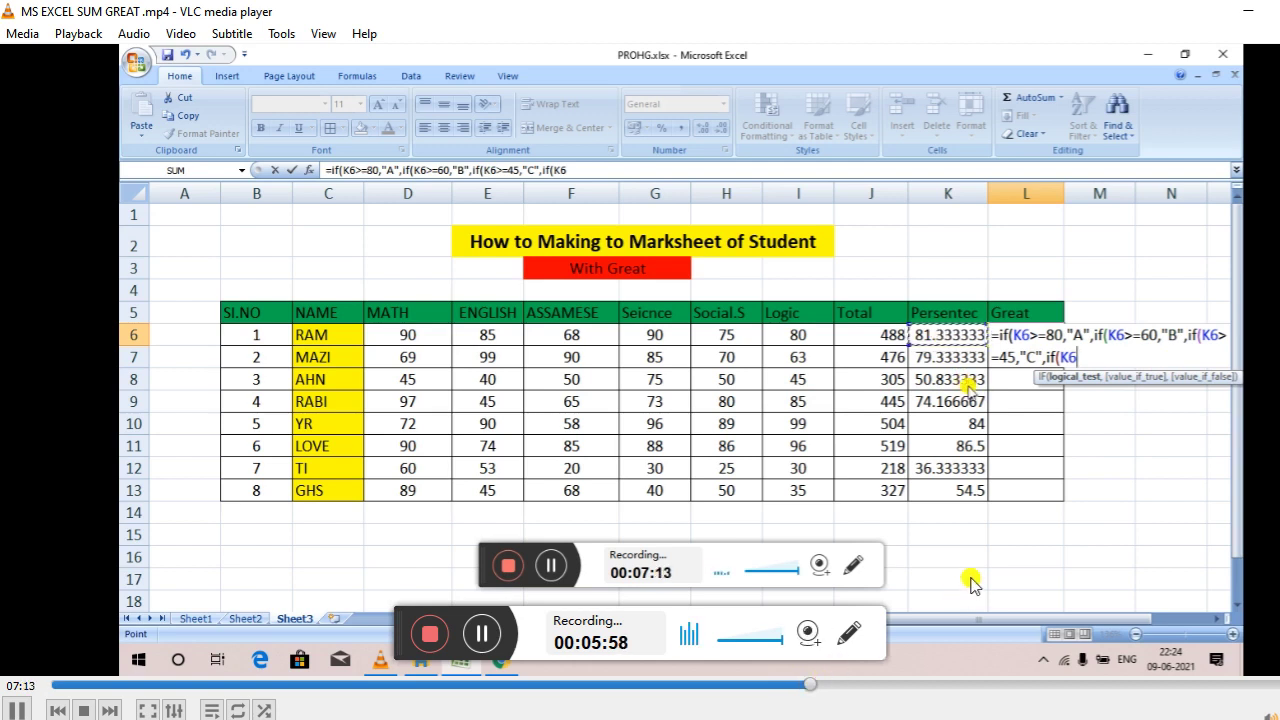
- Draw marker annotations over the recording timer area of the video
left_click(850, 636)
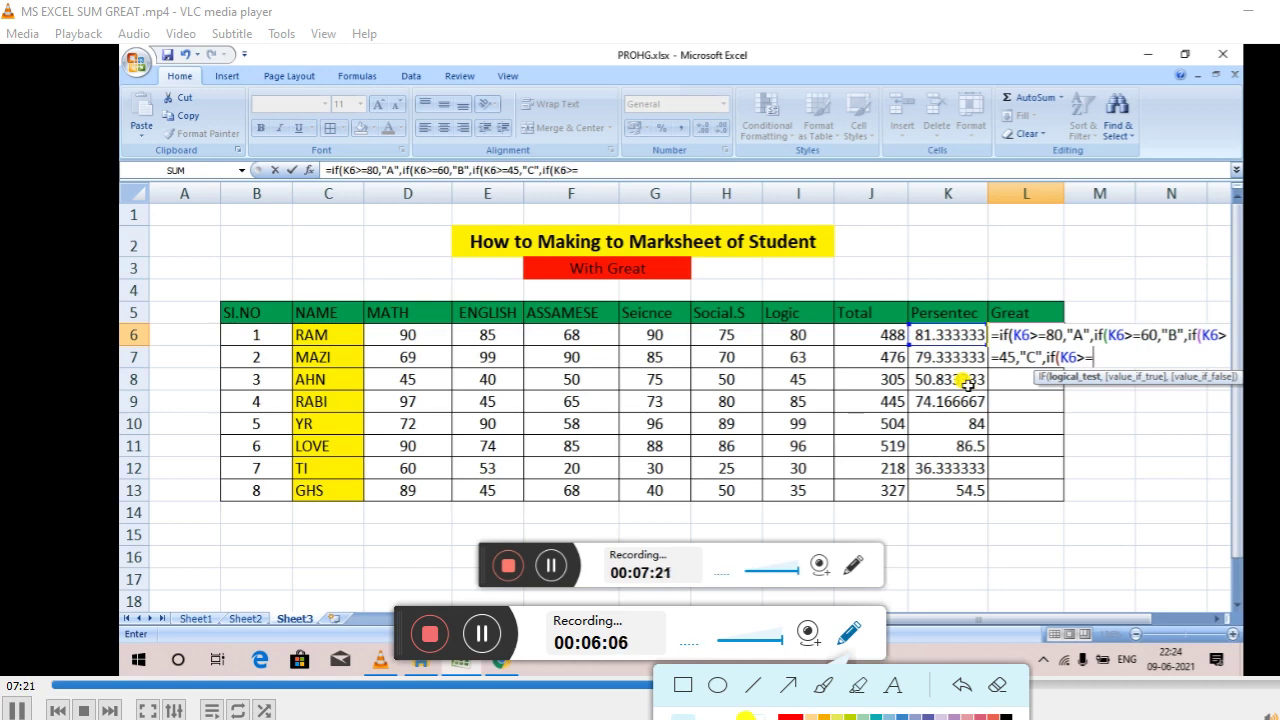
left_click(823, 686)
mouse_move(612, 573)
left_mouse_down()
mouse_move(797, 572)
mouse_move(634, 584)
left_mouse_up()
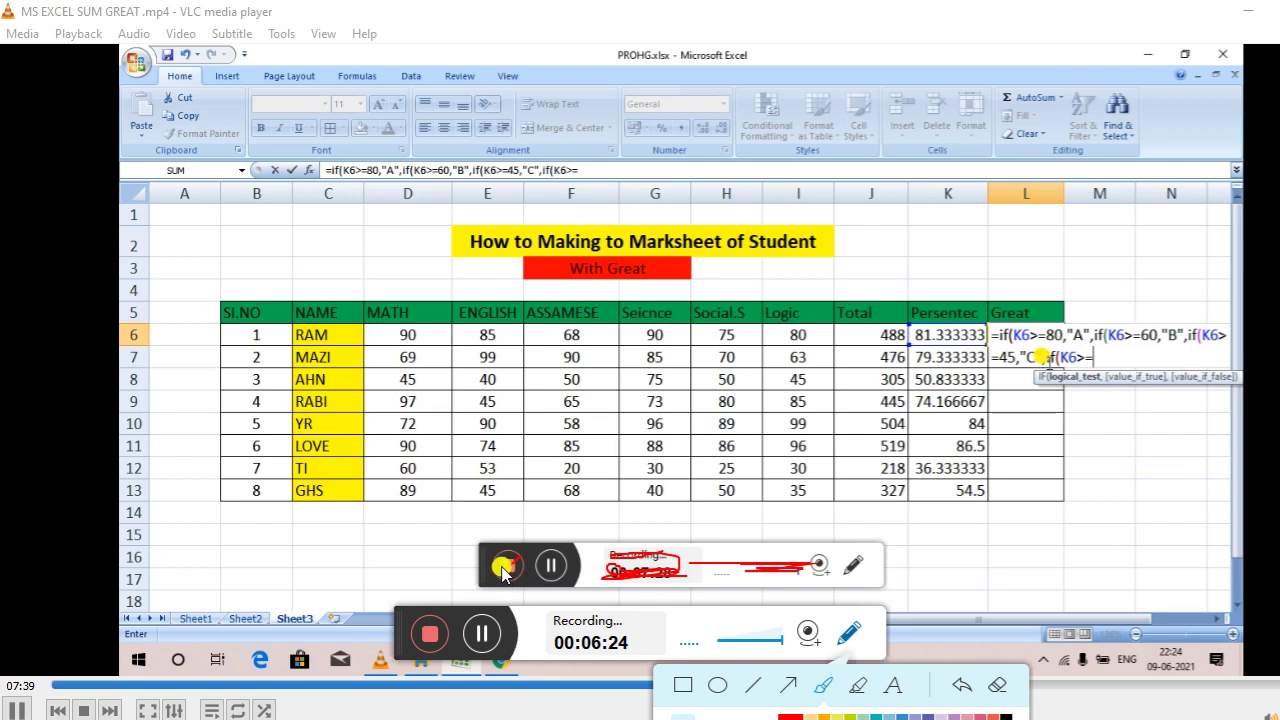
left_click_drag(505, 565, 520, 567)
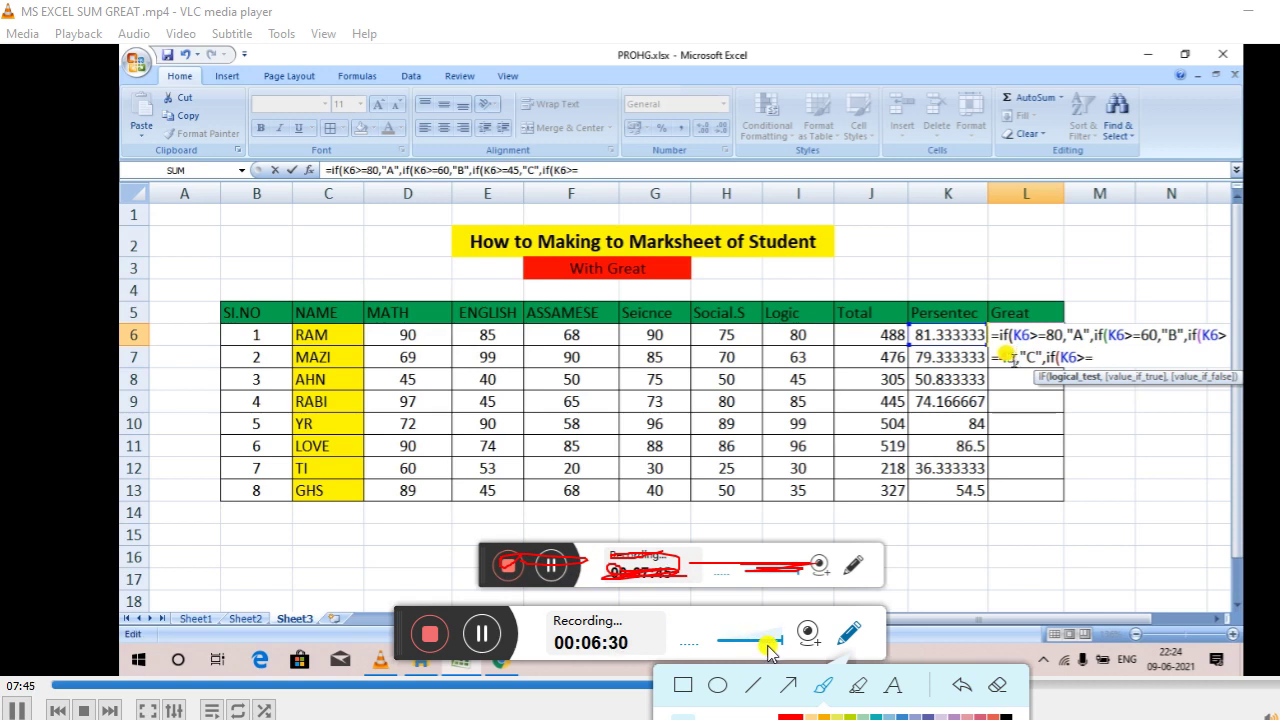
left_click(848, 638)
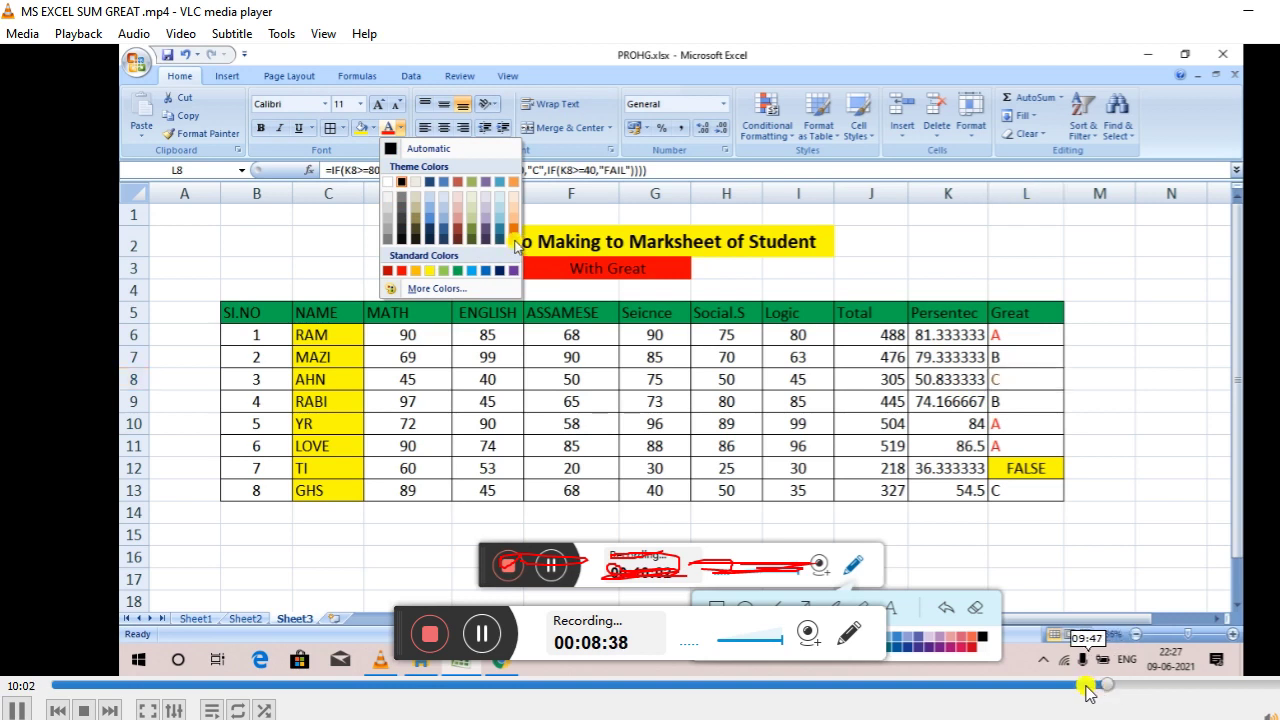
- Rewind the video to replay the grade-letter colouring
left_click(1092, 688)
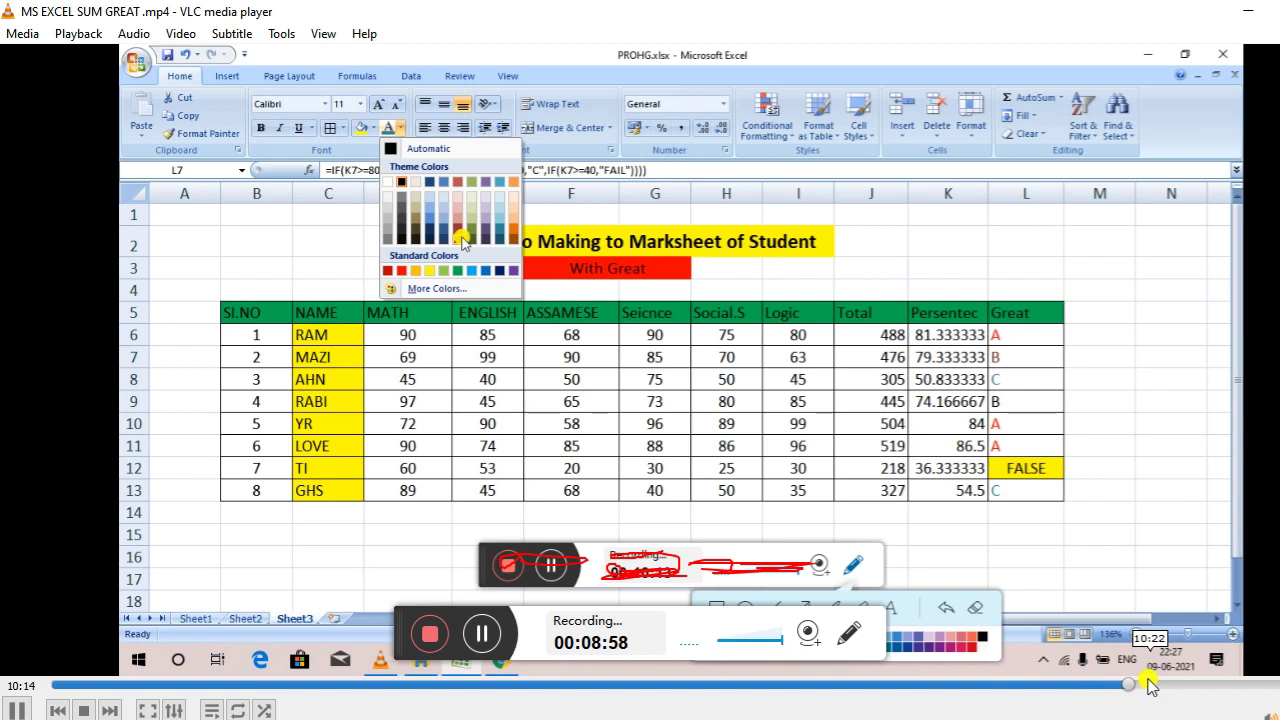
- Skip the video a few seconds ahead past the blue B and C grade colouring
left_click(1147, 683)
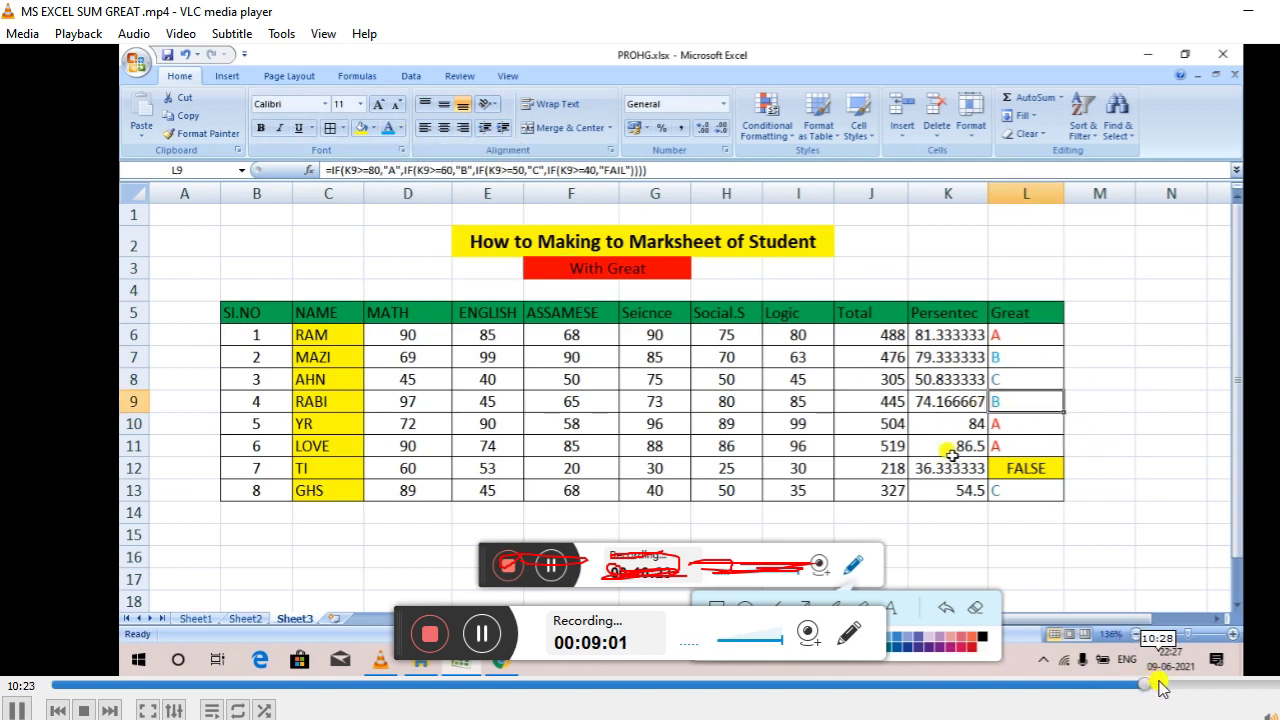
left_click(1161, 683)
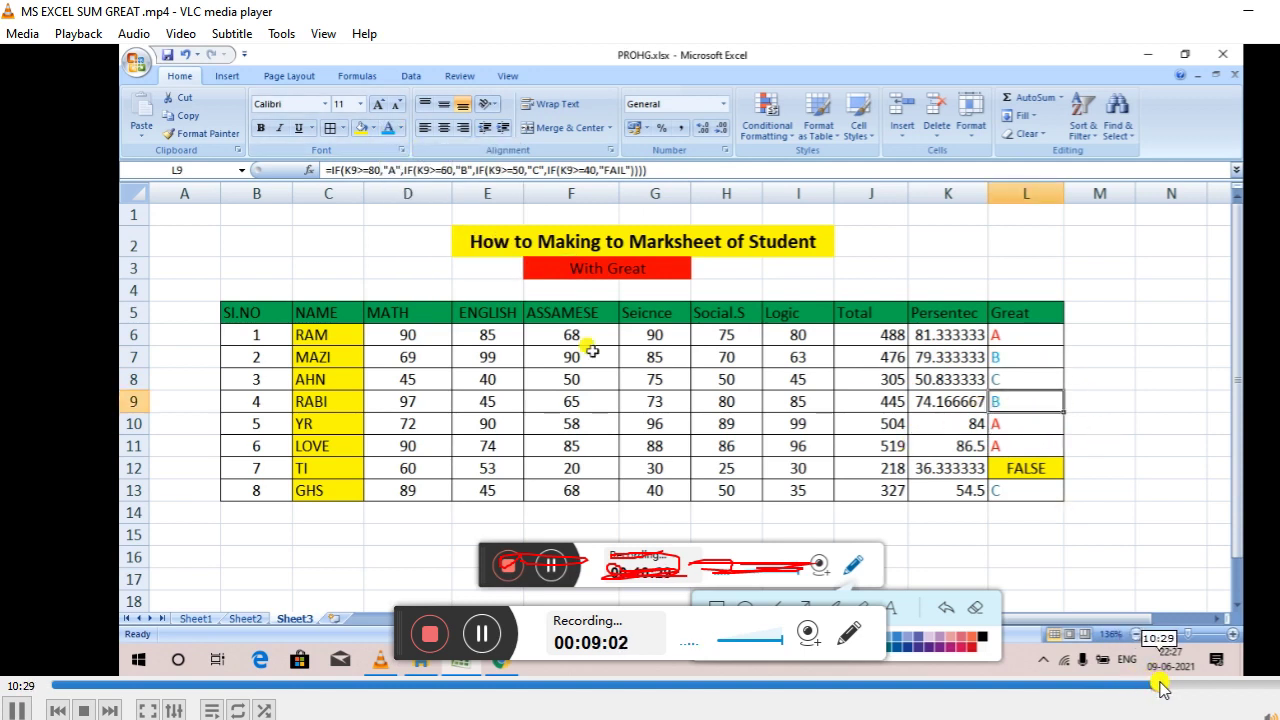